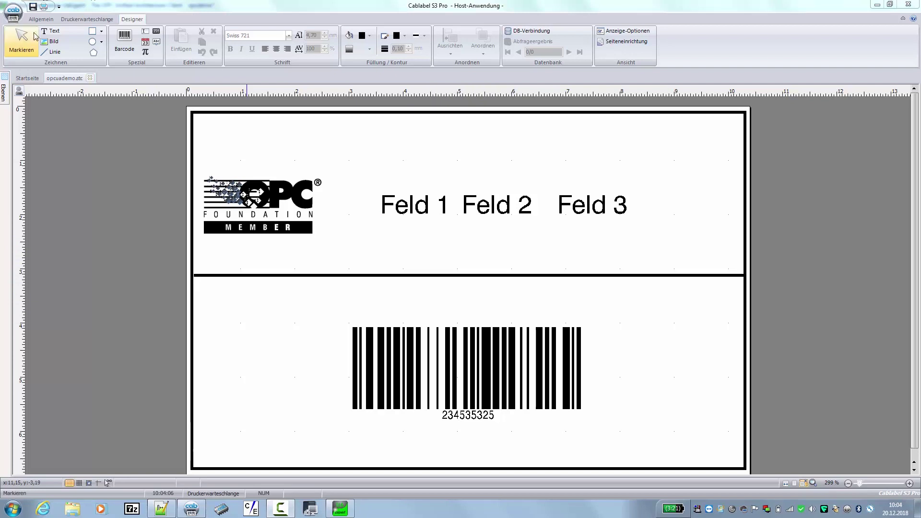
Step: Export the opcuademo label to the printer's storage medium
click(41, 21)
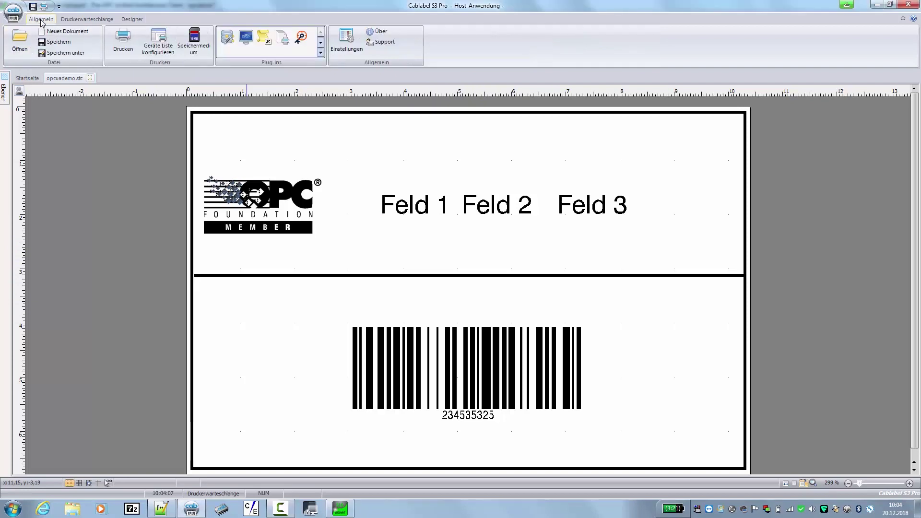
click(193, 41)
click(494, 369)
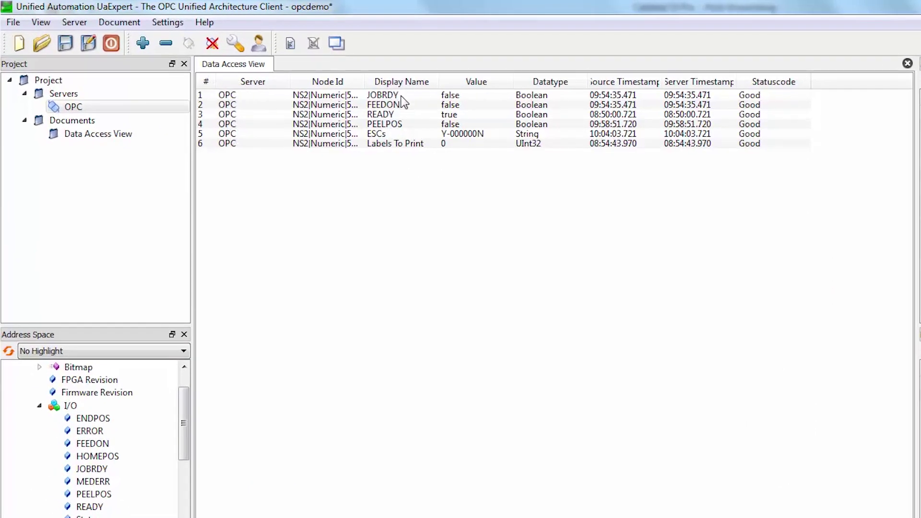
Step: In UaExpert, call the Interpreter's LoadLabel method with the default storage device and the filename opcuadem.lbl
drag(180, 397, 171, 413)
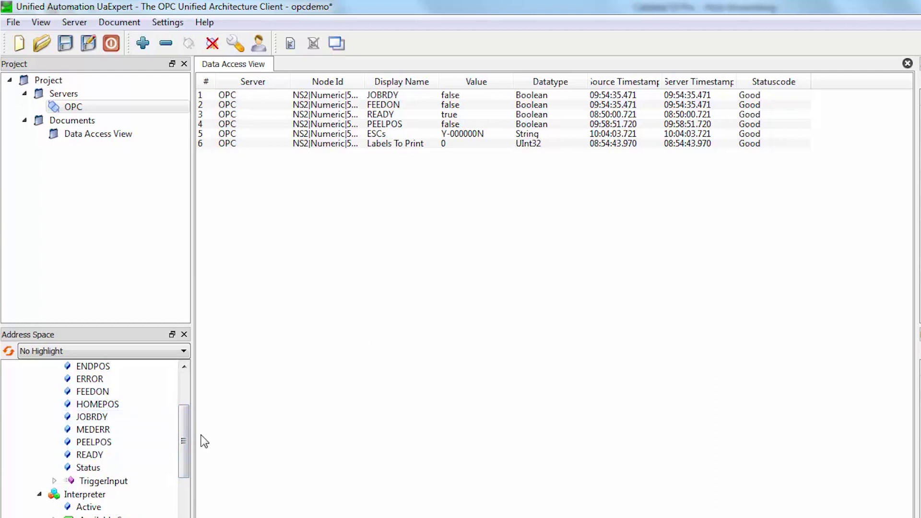
drag(184, 445, 180, 402)
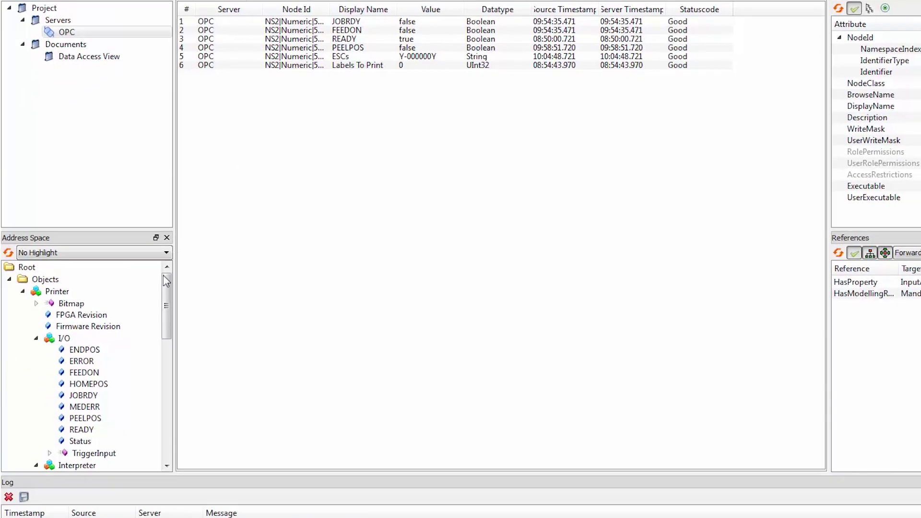
drag(167, 289, 169, 346)
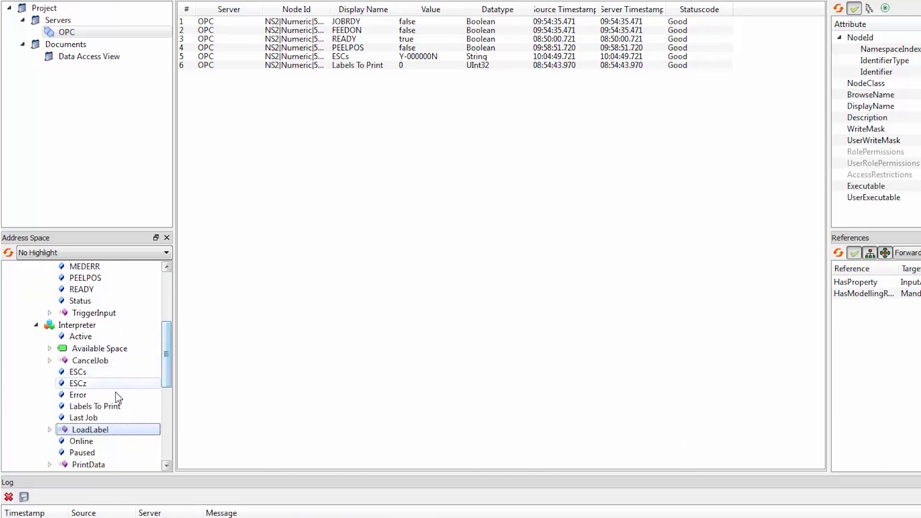
right_click(79, 433)
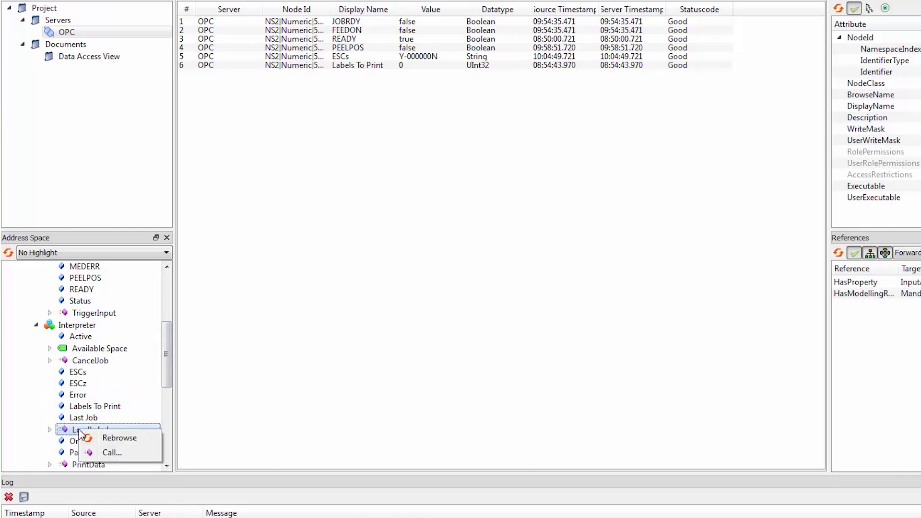
click(95, 454)
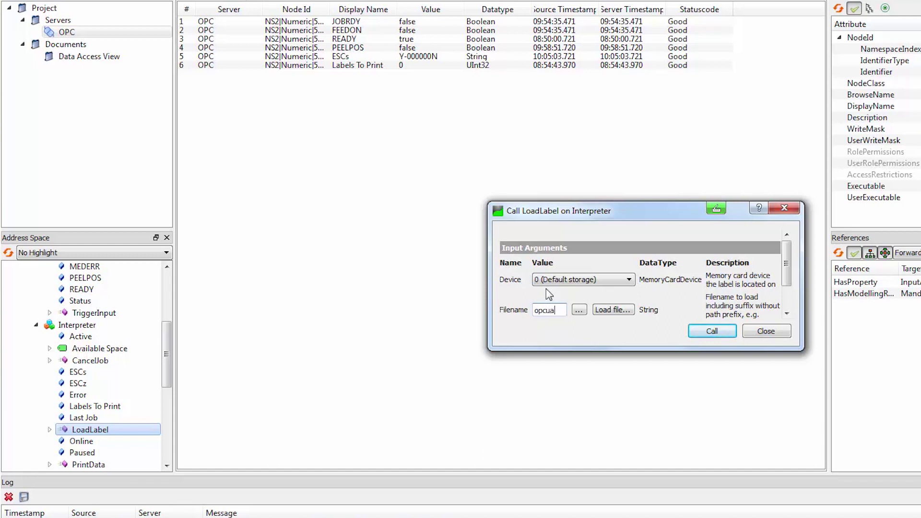
text(m.lbl)
click(720, 336)
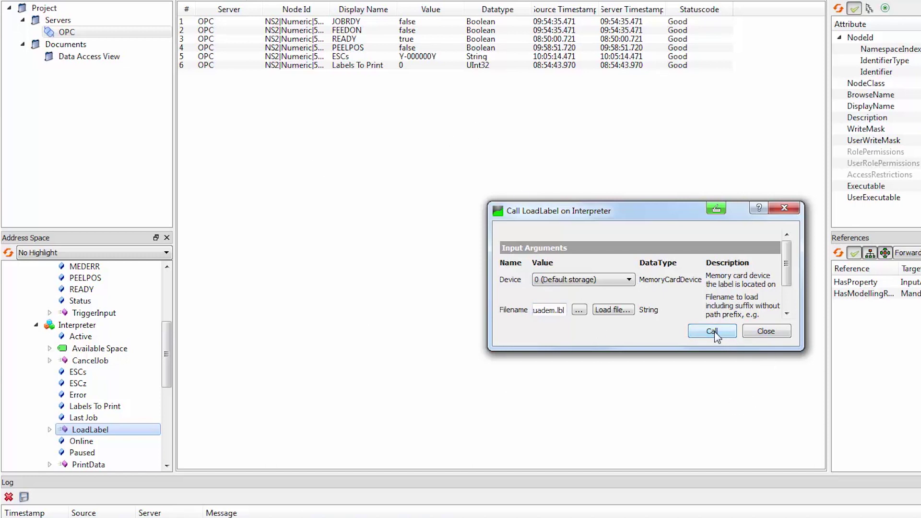
click(765, 333)
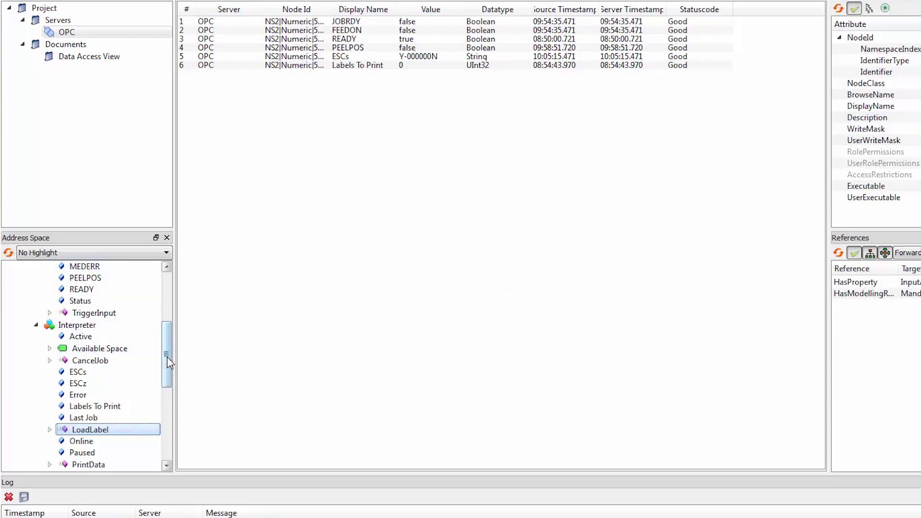
Step: Rebrowse the Interpreter node and expand Current Label down to its Content Fields
drag(167, 356, 168, 350)
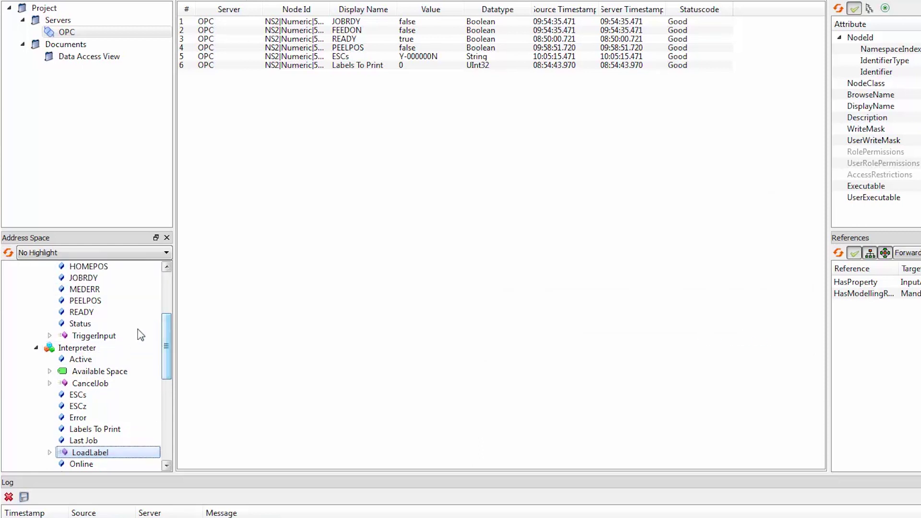
right_click(94, 351)
click(129, 360)
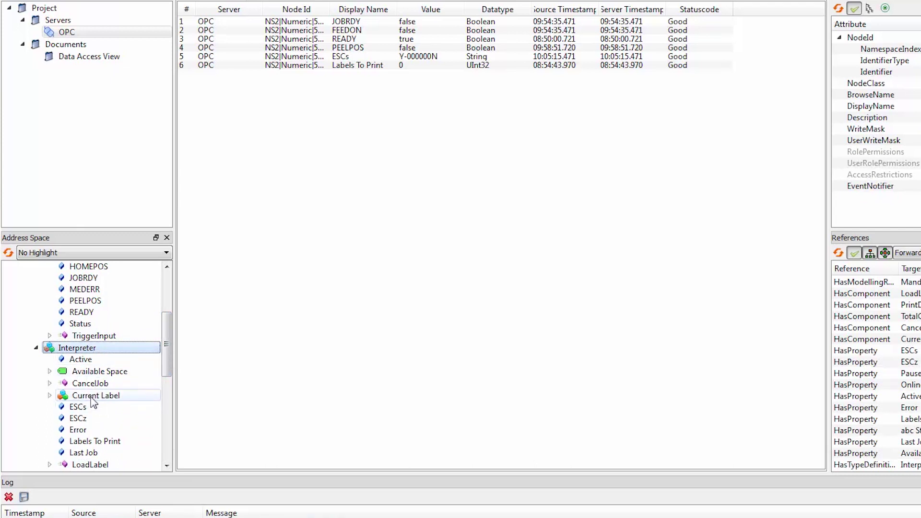
click(50, 396)
click(63, 407)
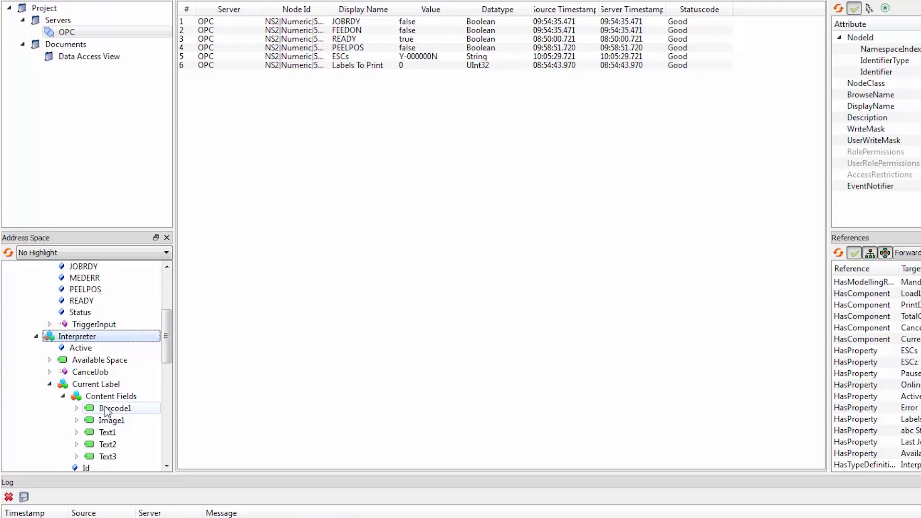
Step: Set the value of the Text2 content field to Bla
click(108, 445)
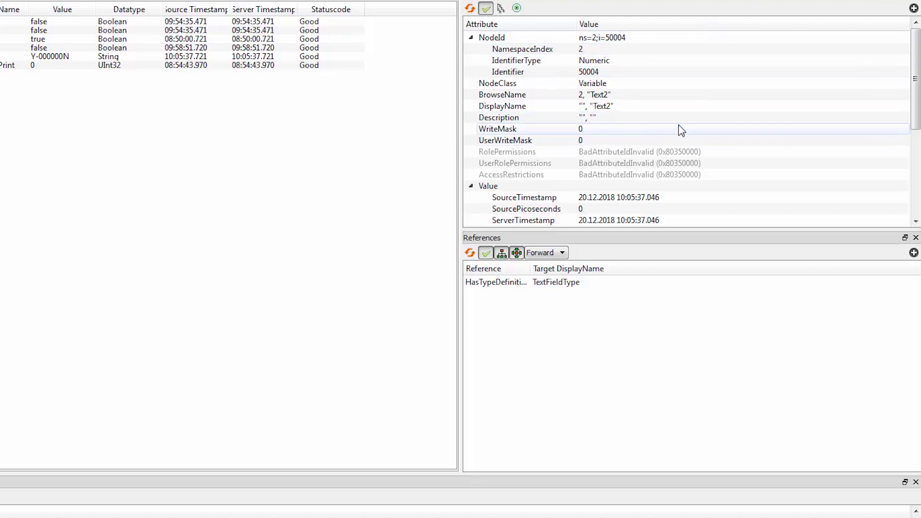
scroll(681, 130, down, 2)
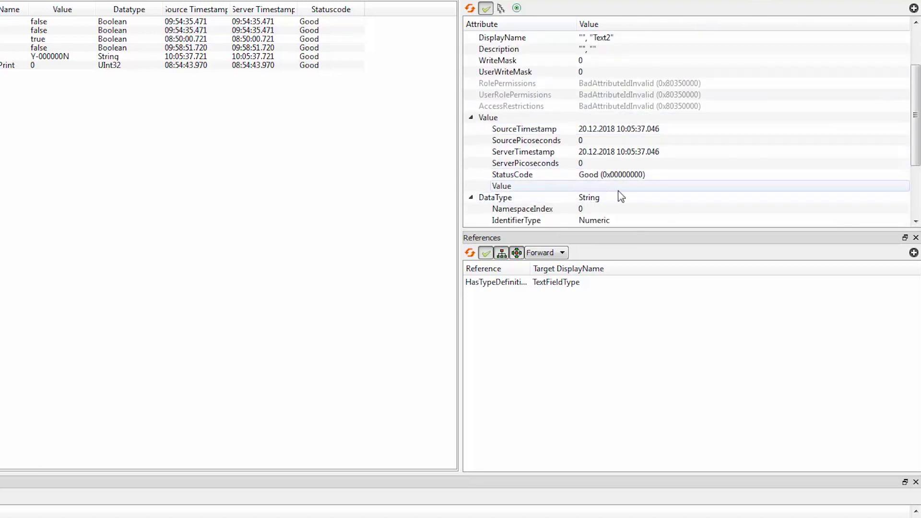
click(619, 187)
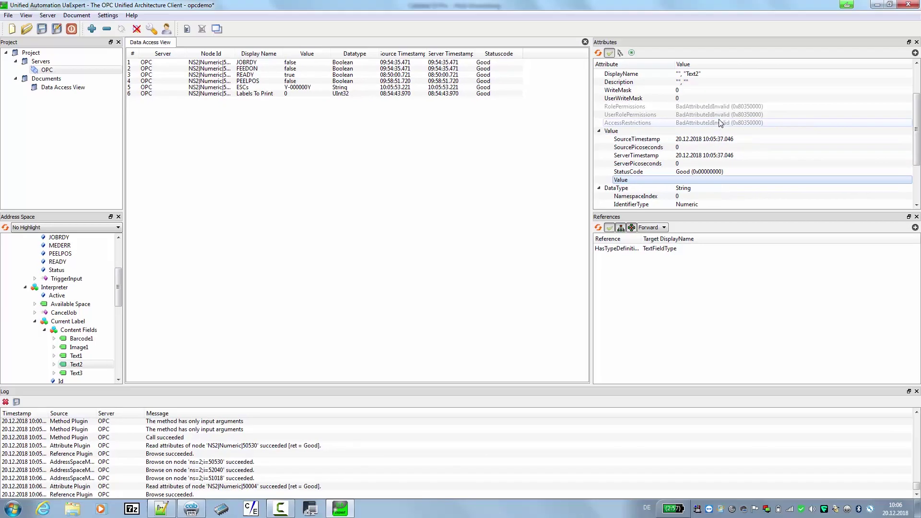
key(Return)
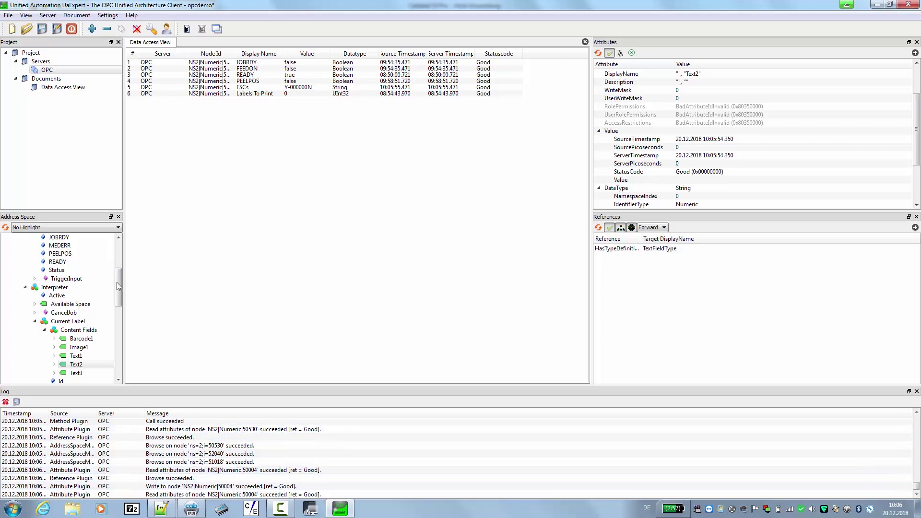
Step: Call the current label's Print method and trigger the printer with the TriggerInput method under I/O
drag(121, 280, 125, 305)
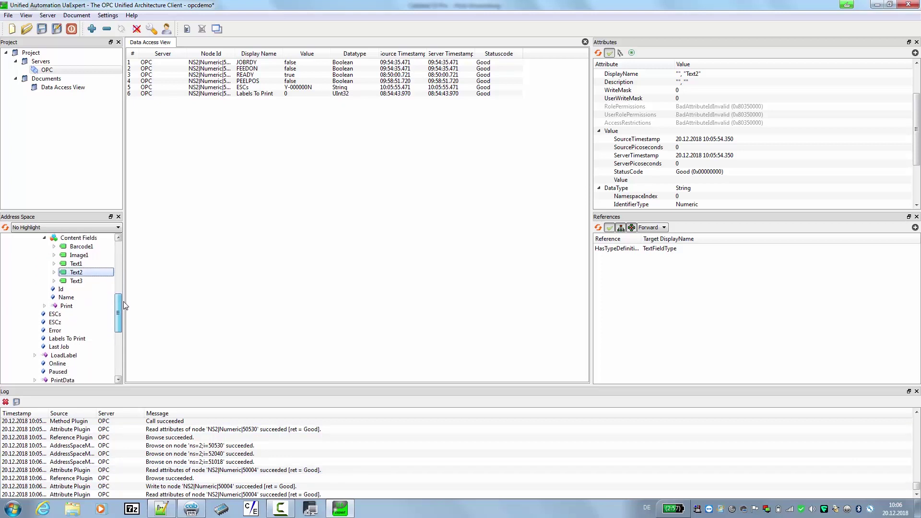
click(68, 308)
right_click(69, 309)
click(90, 325)
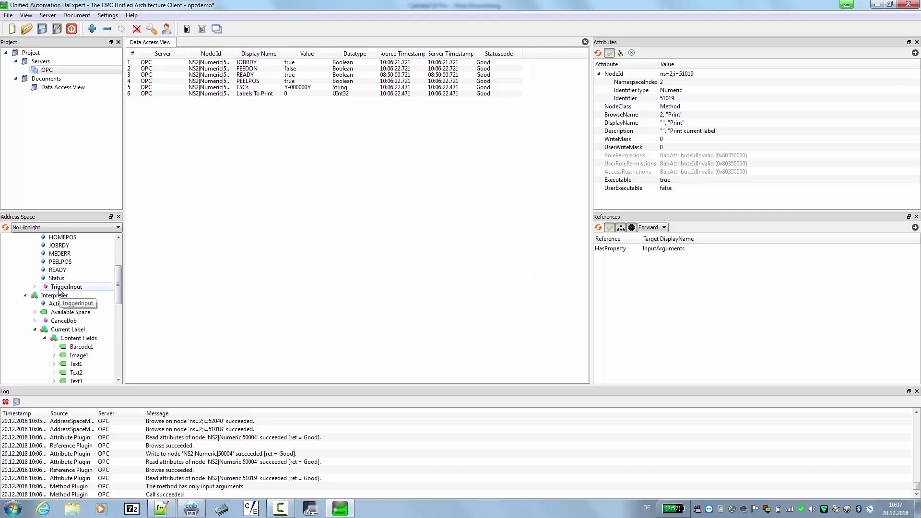
right_click(59, 290)
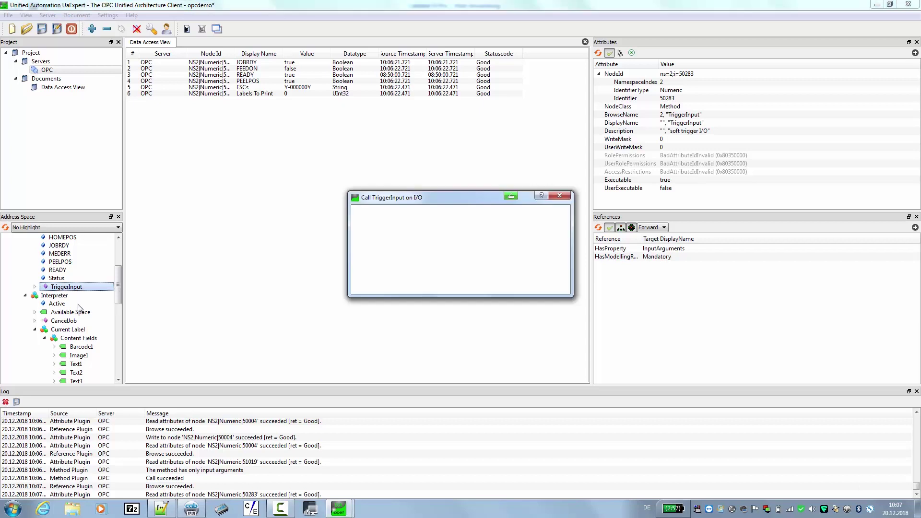
click(445, 246)
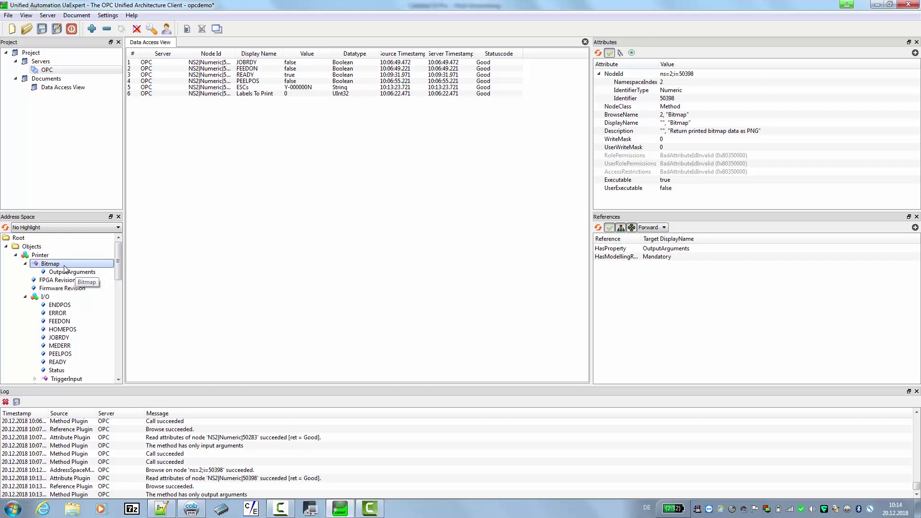
Step: Call the printer's Bitmap method and save the returned PNG data as demo.png in the Bilder library
right_click(58, 268)
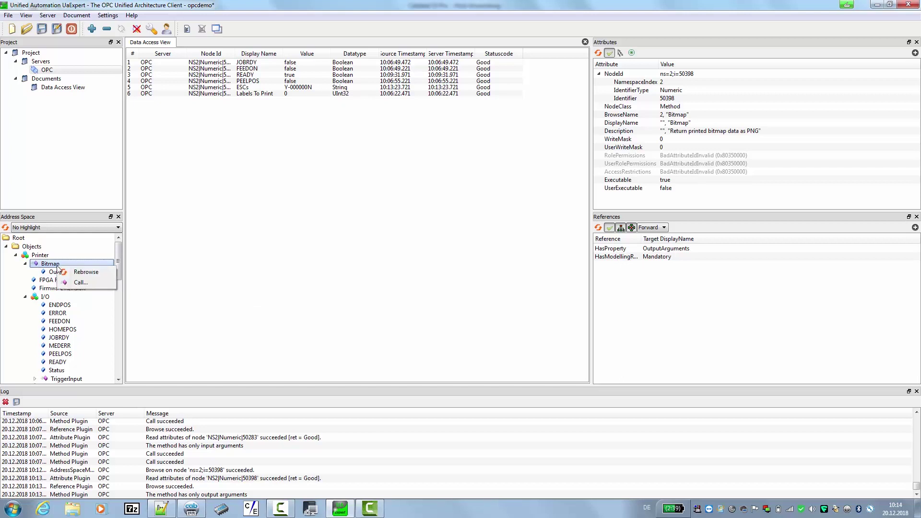
click(79, 283)
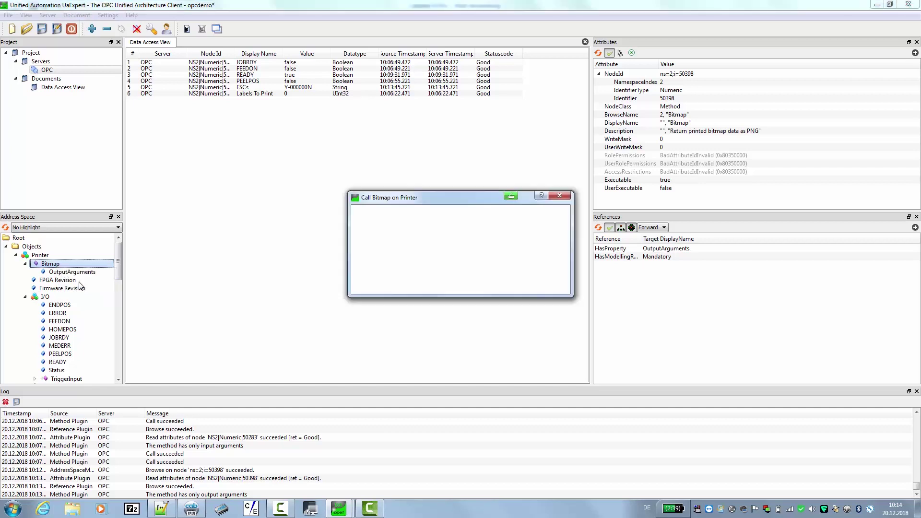
click(509, 284)
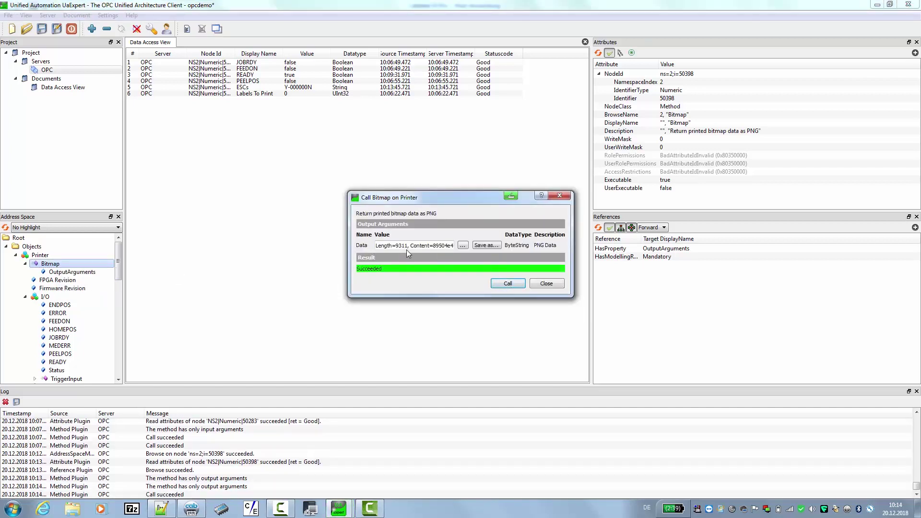
click(486, 245)
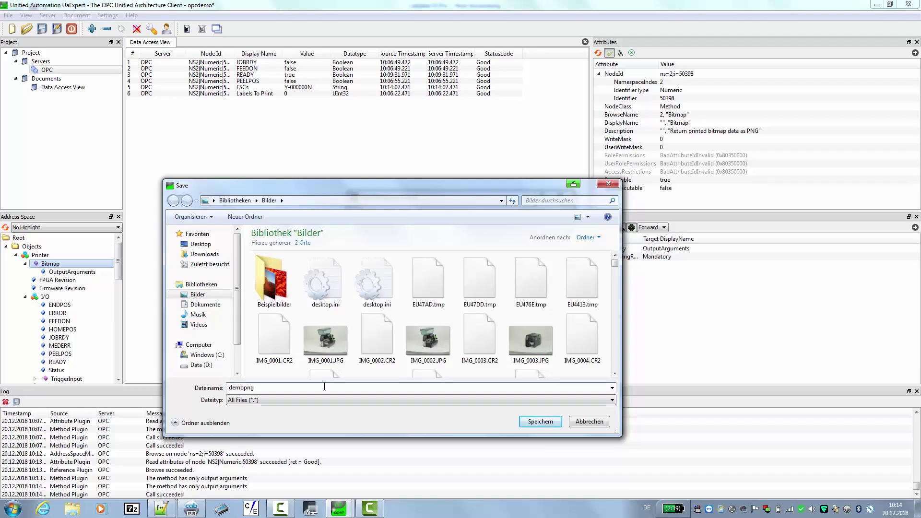
click(541, 422)
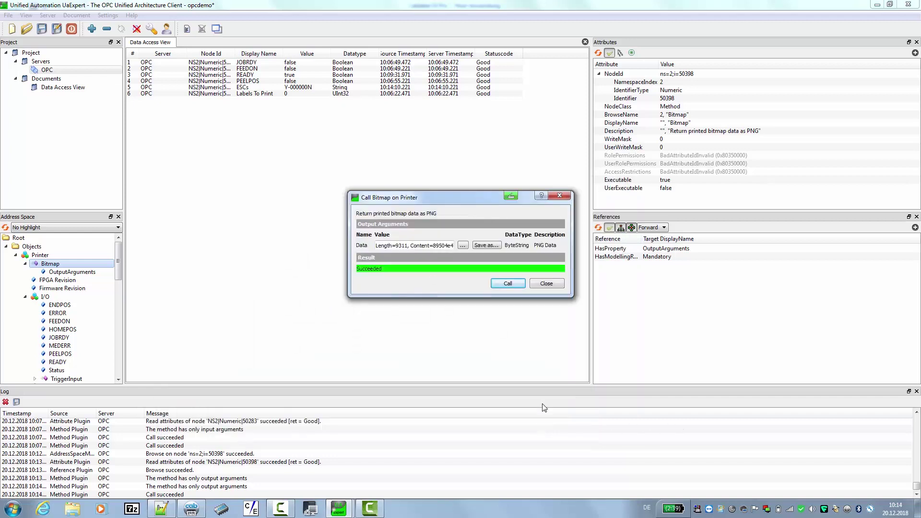
click(547, 284)
Step: Search the Bilder library in Windows Explorer for "demo", view demo.png, and close the viewer and Explorer
click(72, 508)
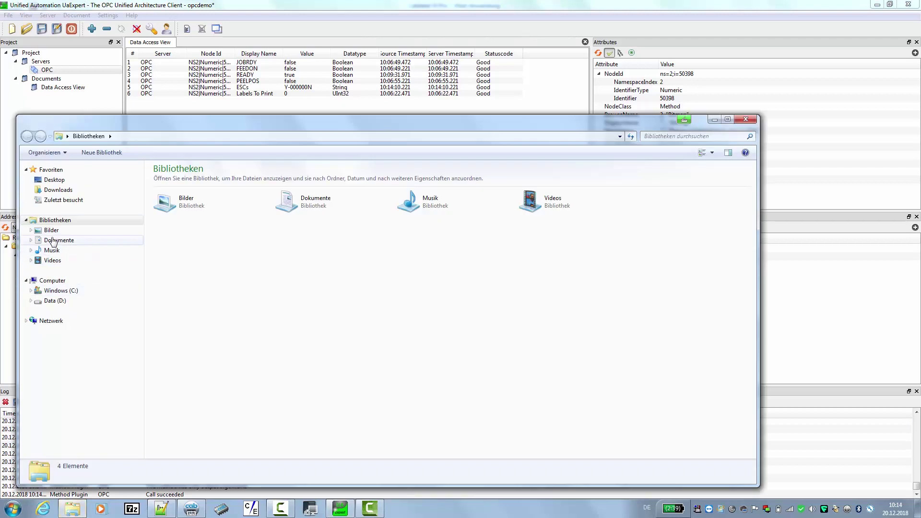
click(50, 231)
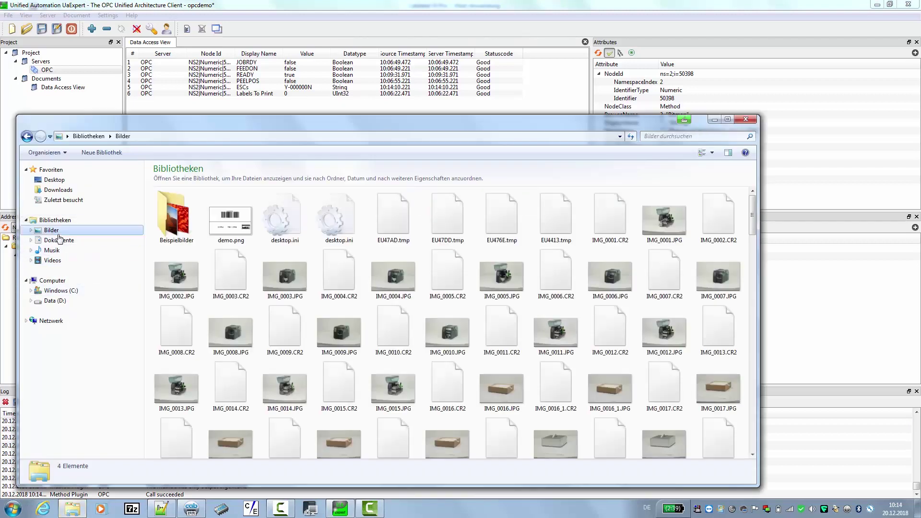
click(711, 136)
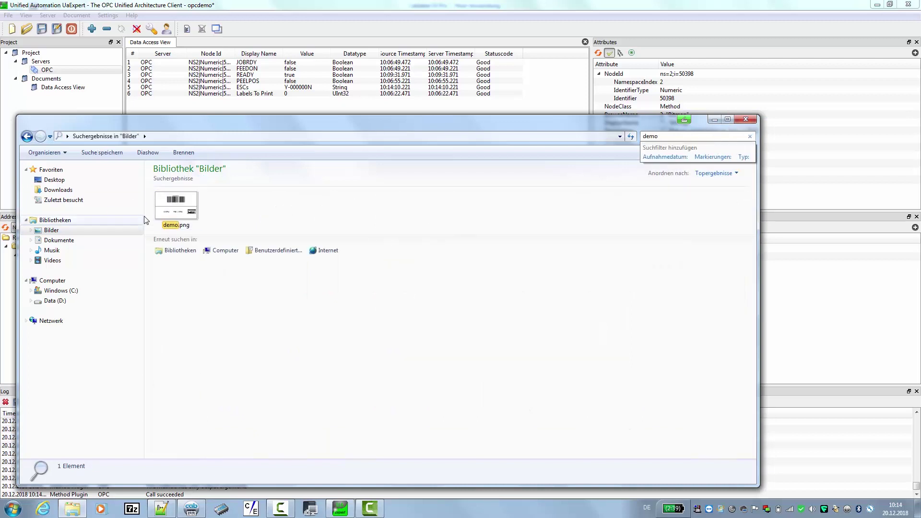
double_click(164, 203)
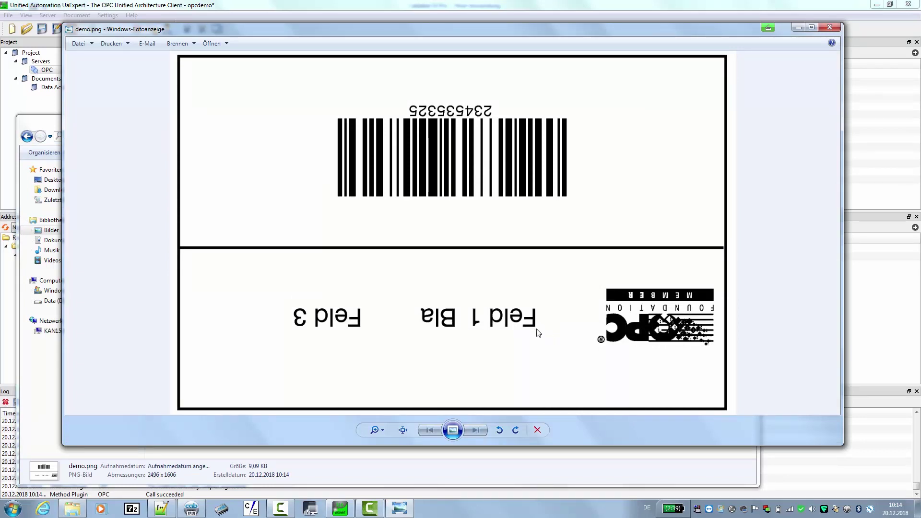
click(830, 27)
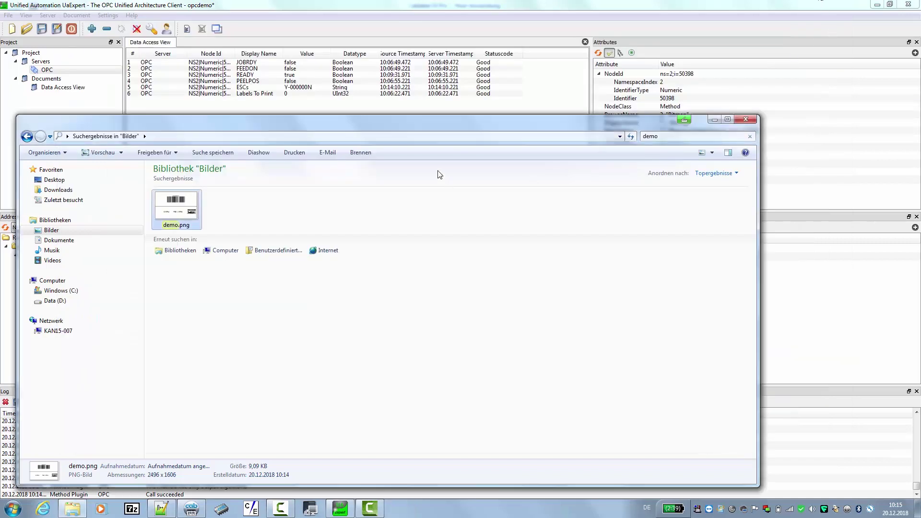
click(745, 120)
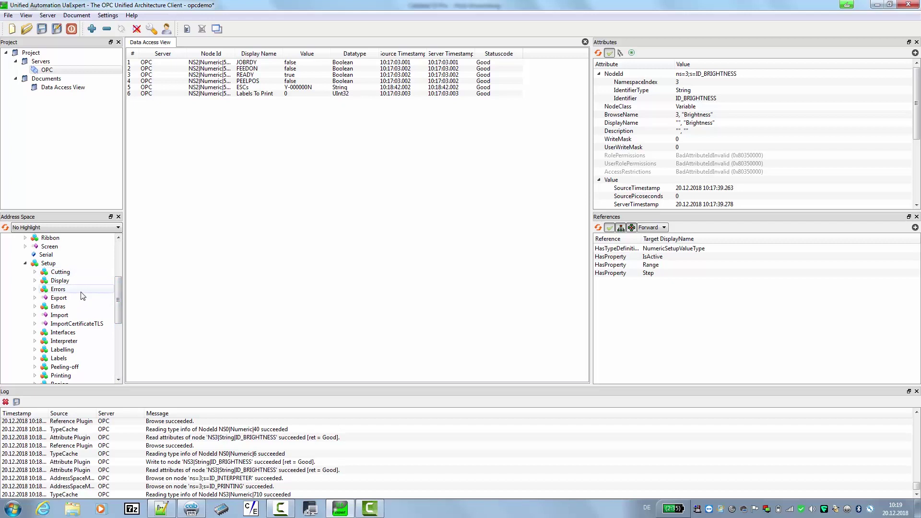
Step: Set the Print speed variable under Setup > Printing to 50 (50 mm/s)
drag(120, 311, 117, 337)
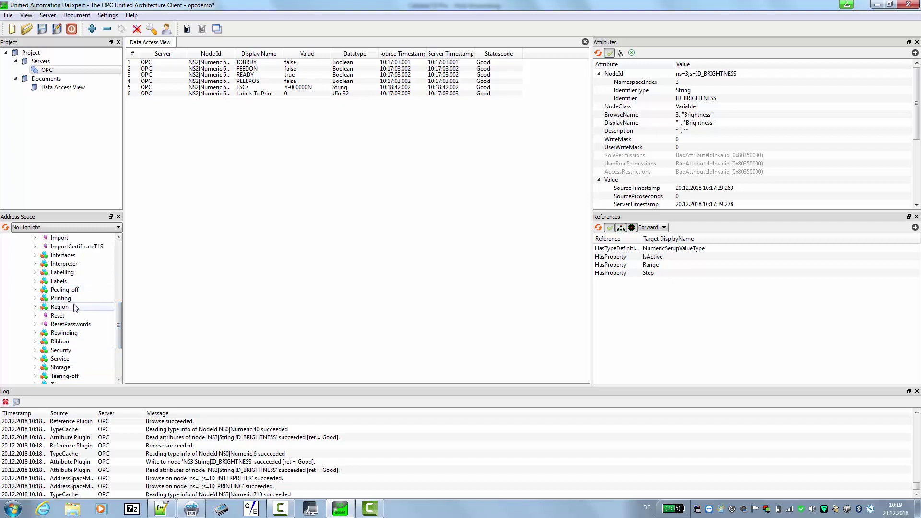
click(34, 298)
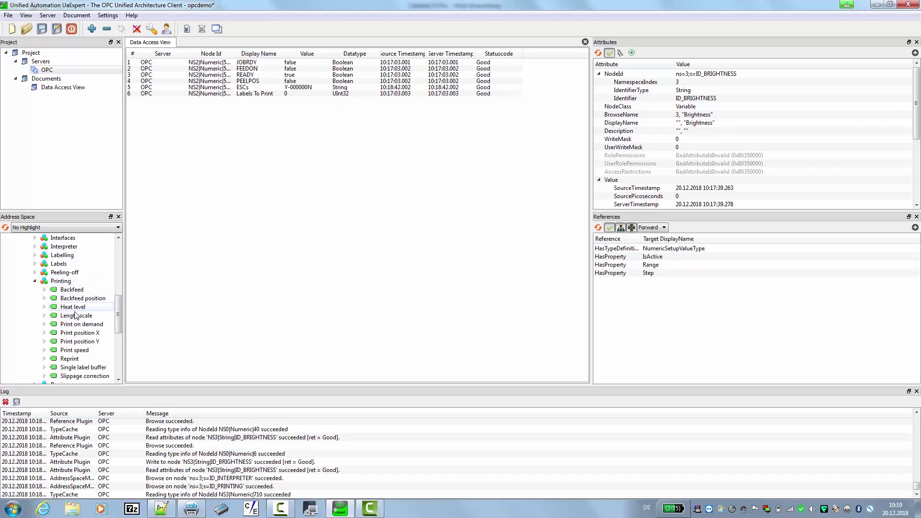
click(93, 351)
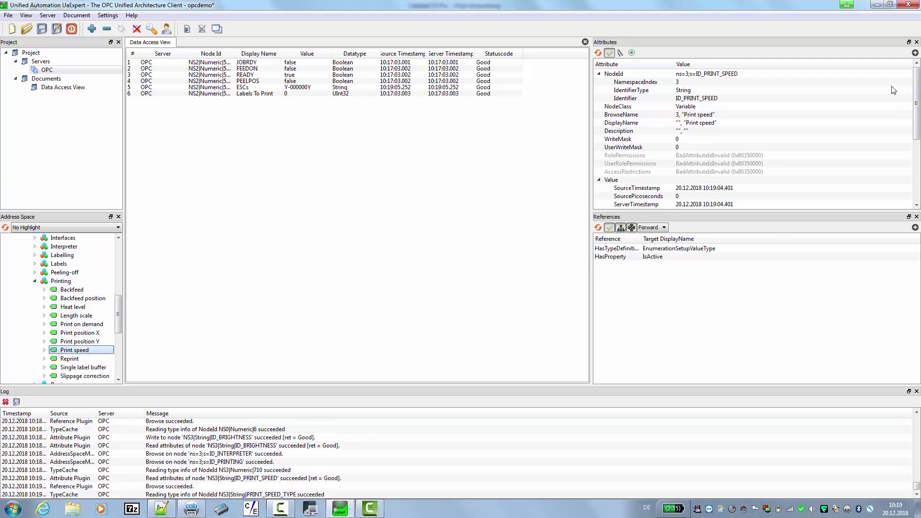
scroll(747, 148, down, 1)
scroll(747, 149, down, 1)
double_click(703, 180)
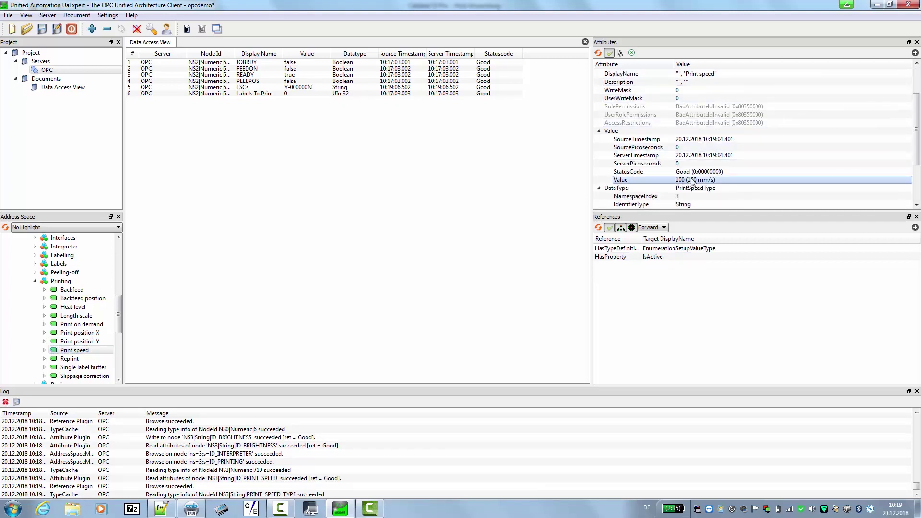
click(908, 180)
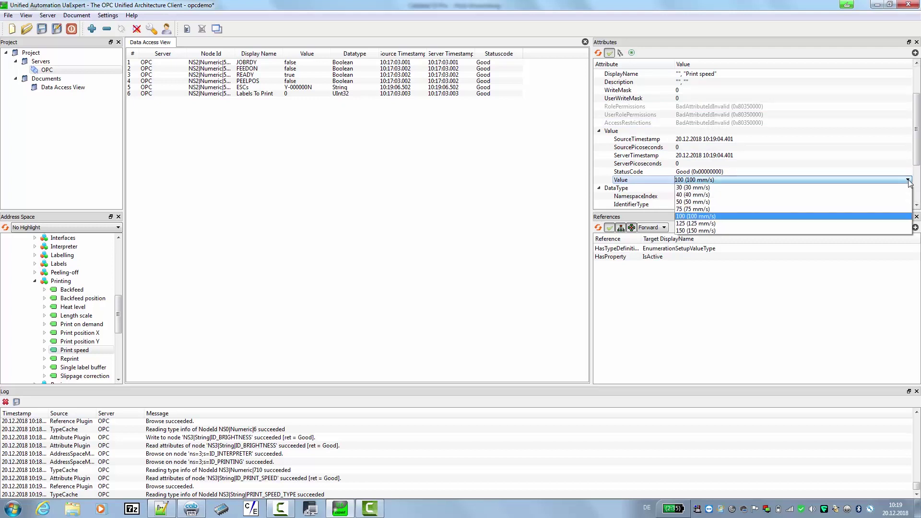
click(719, 203)
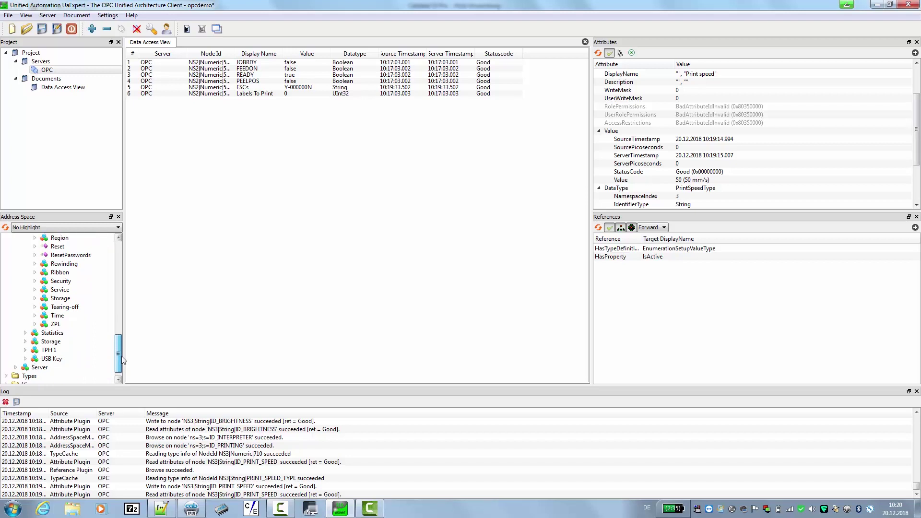
Step: Add the TPH 1 statistics Operating Time, Thermal Direct and Thermal Transfer to the Data Access View
click(27, 352)
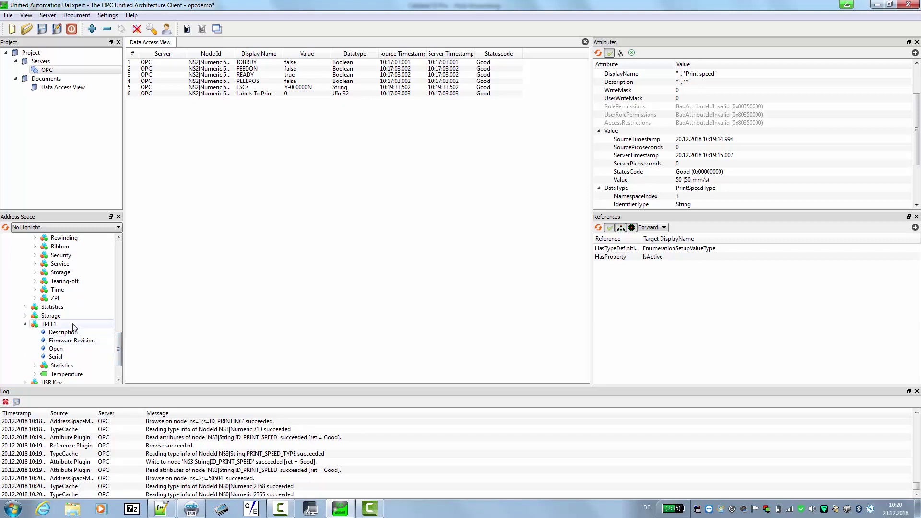
click(35, 365)
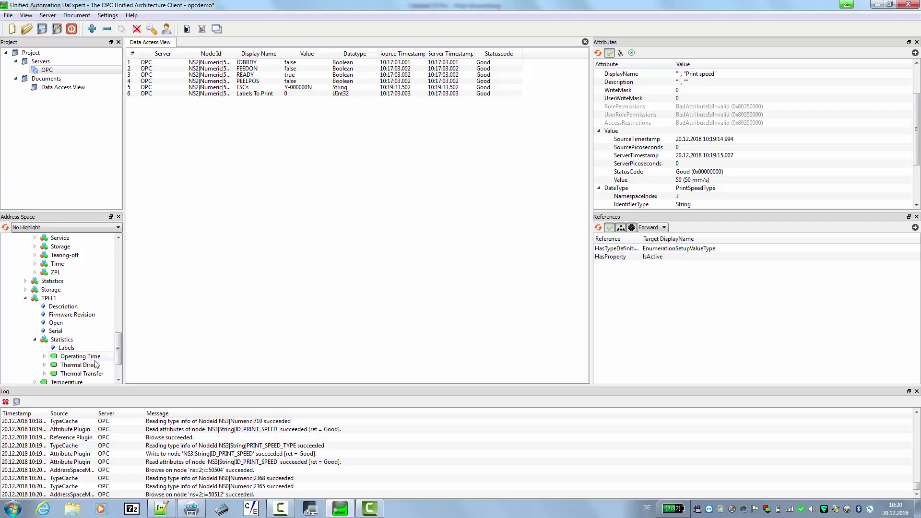
drag(87, 360, 346, 192)
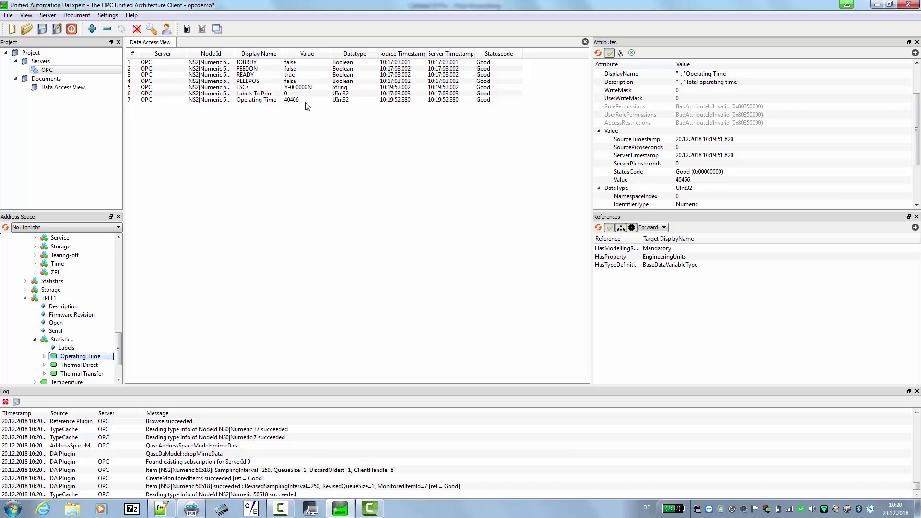
drag(79, 365, 204, 153)
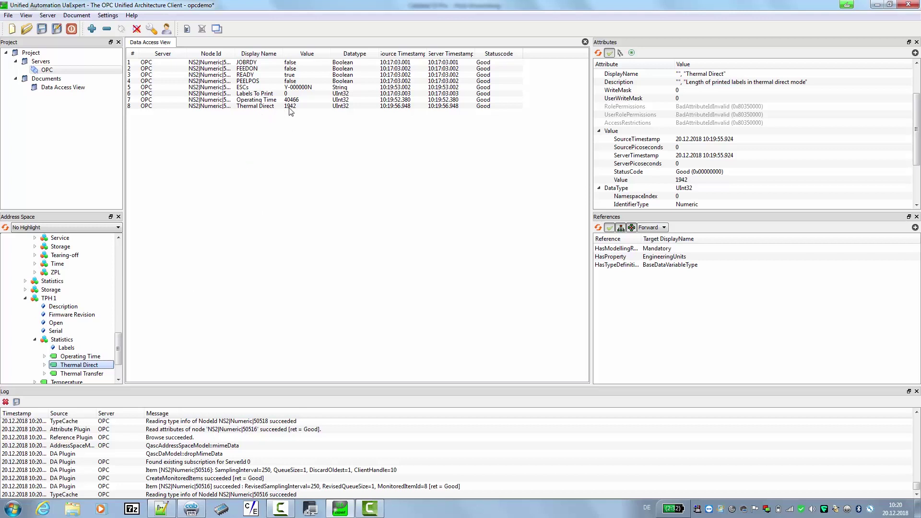
drag(75, 377, 208, 185)
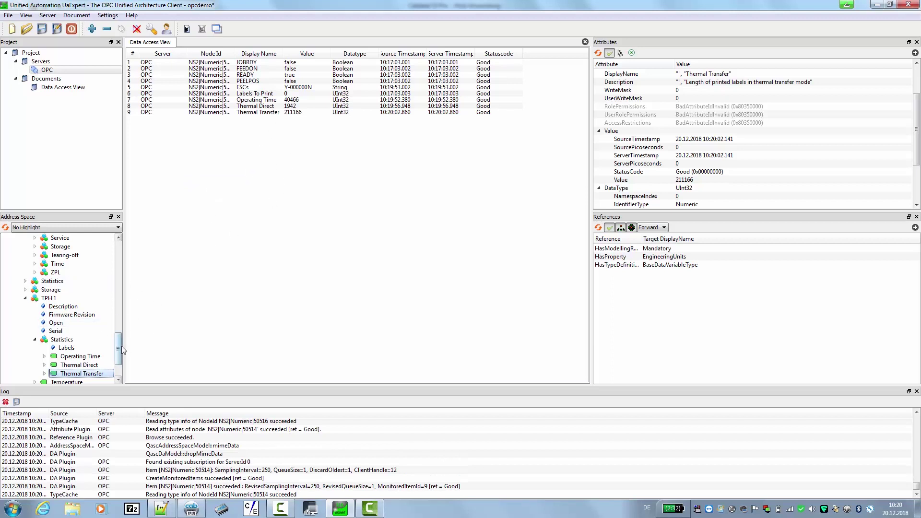
Step: Examine the Ethernet and I/O settings available under Setup > Interfaces in the address space
drag(119, 347, 123, 324)
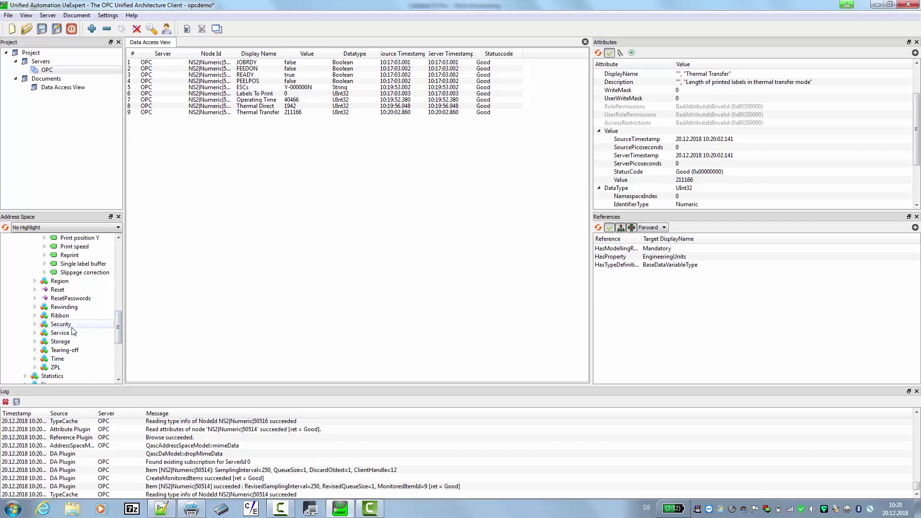
drag(119, 331, 119, 291)
click(39, 307)
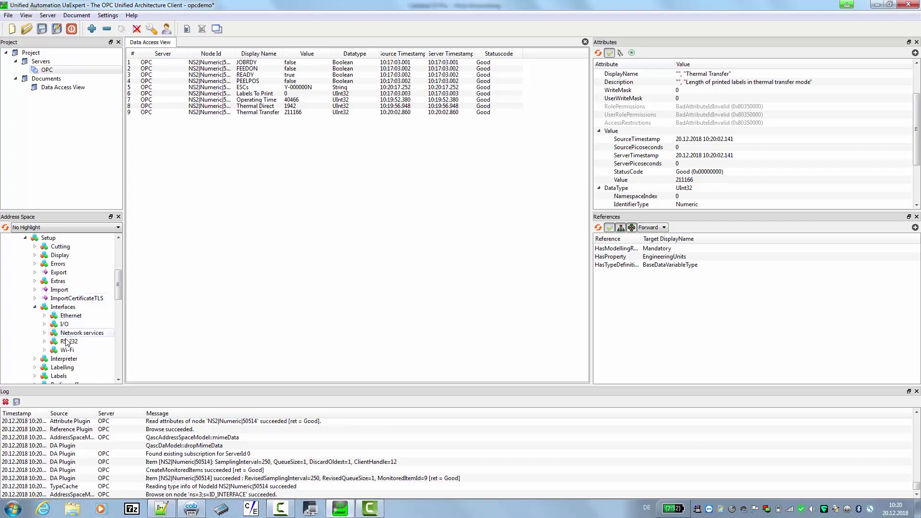
click(46, 315)
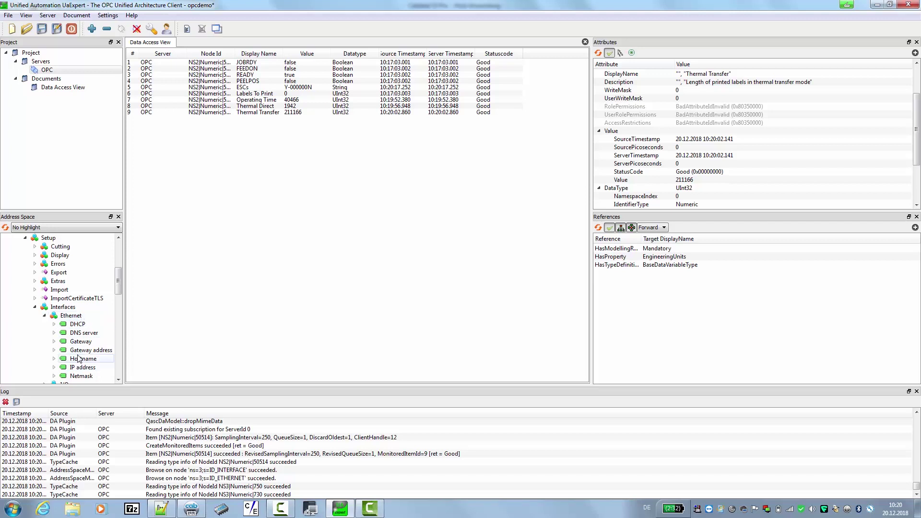
scroll(72, 358, down, 2)
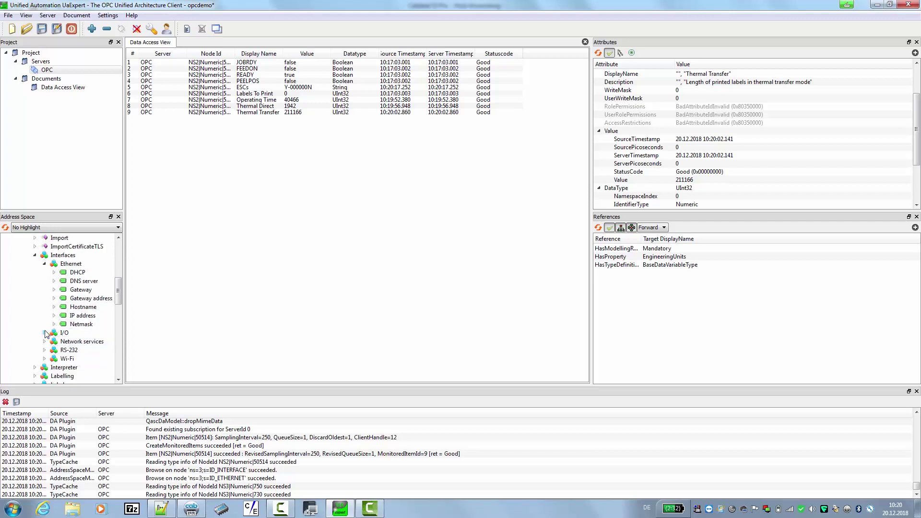
click(45, 333)
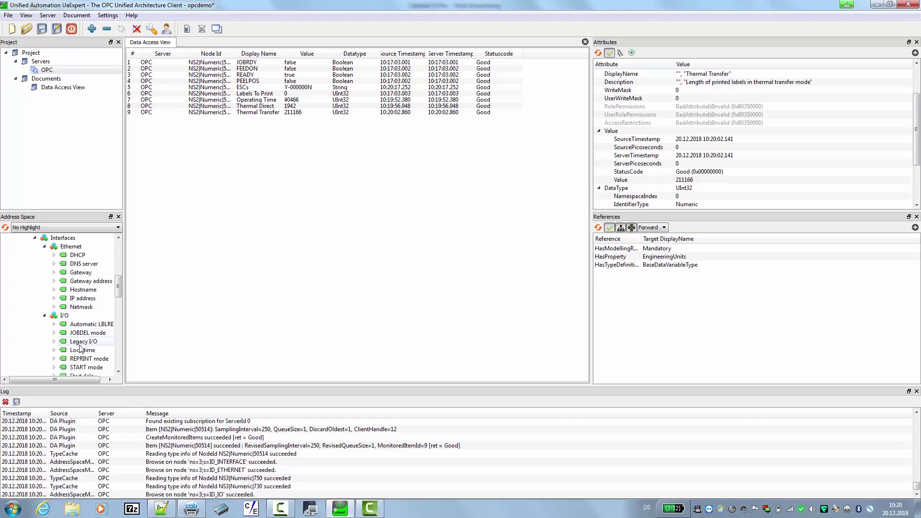
scroll(82, 350, down, 1)
scroll(81, 351, down, 2)
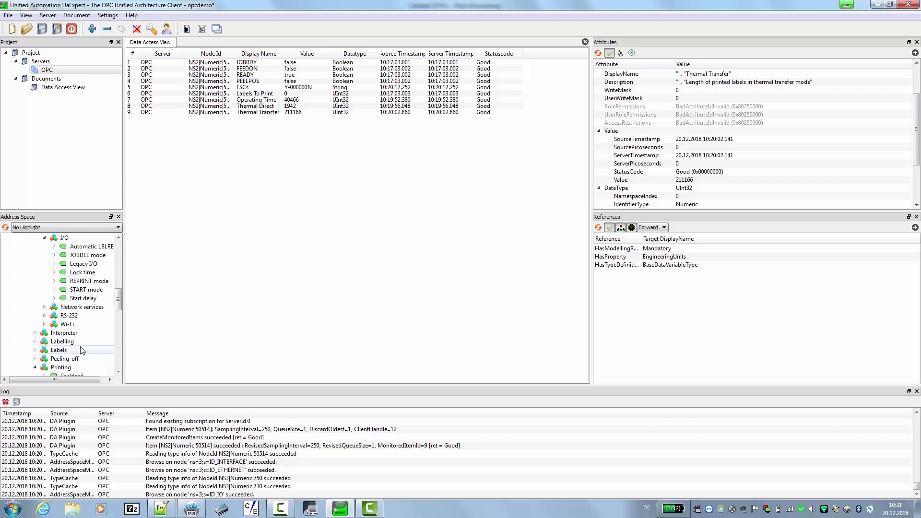
scroll(81, 350, down, 1)
scroll(81, 350, up, 10)
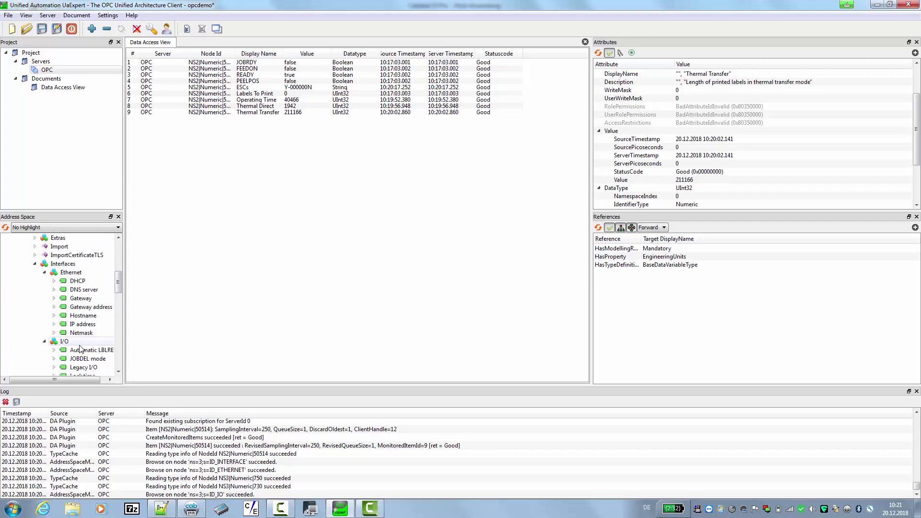